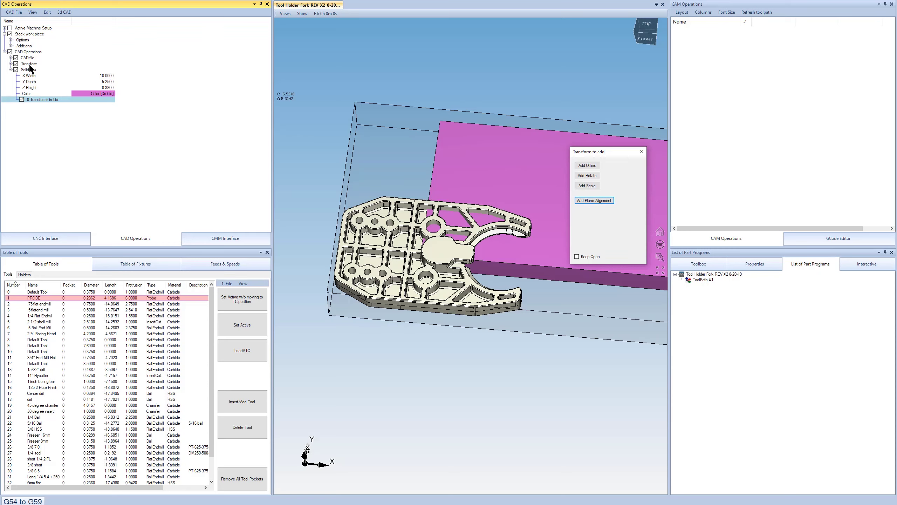
# Step: Add an offset transform to the solid box with an X offset of -4 and a Y offset of -2.625
pyautogui.click(586, 165)
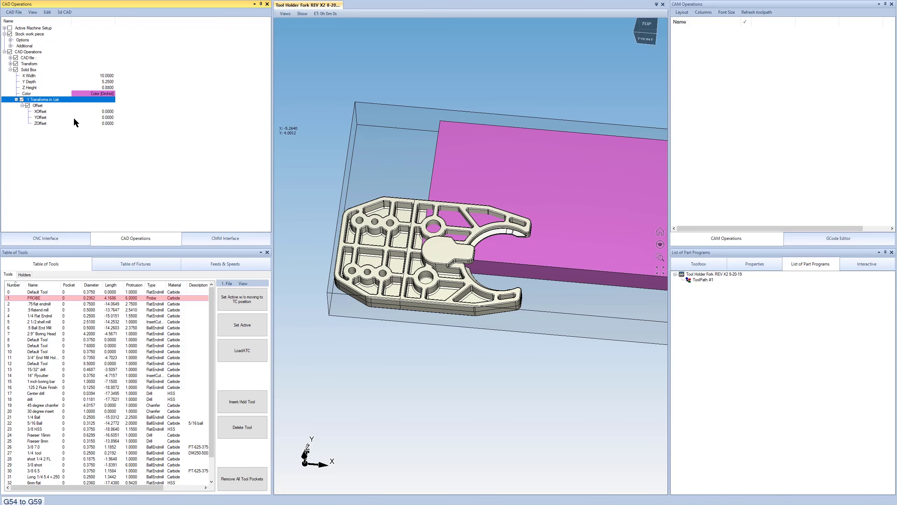
pyautogui.click(111, 112)
pyautogui.write('-4')
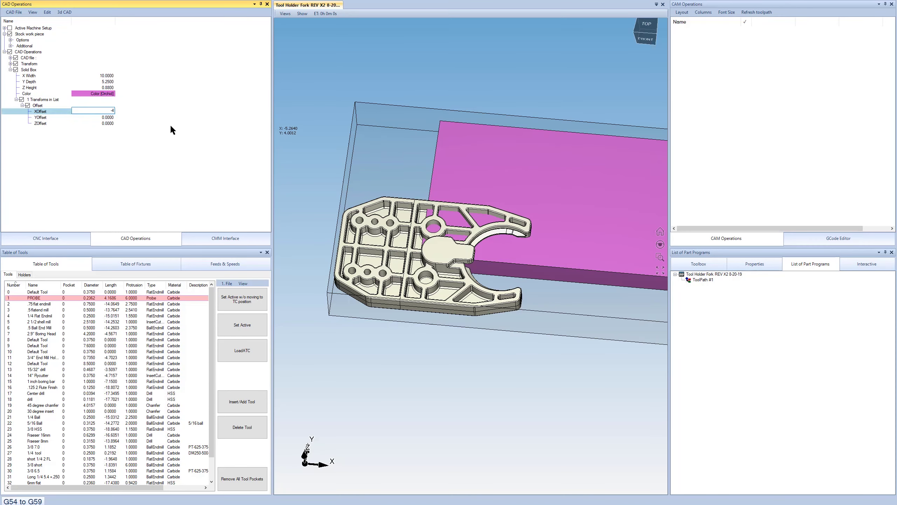
pyautogui.press('Return')
pyautogui.click(106, 117)
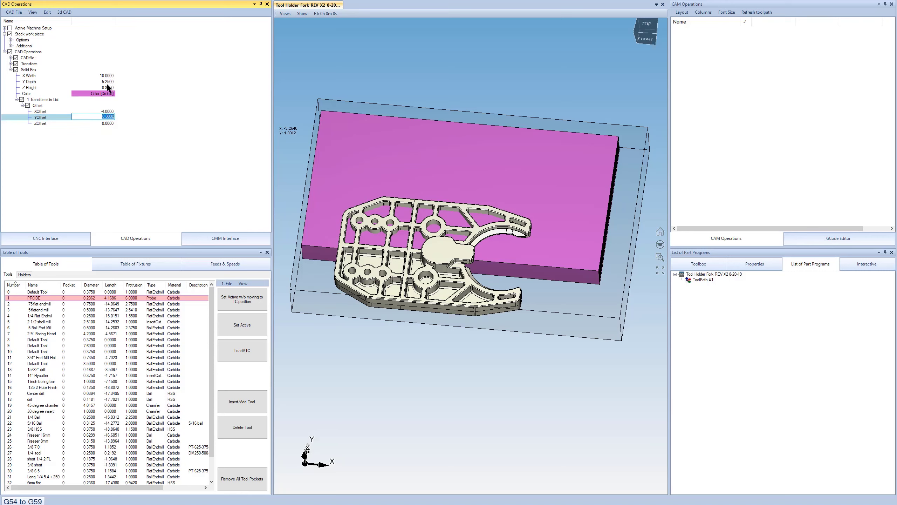
pyautogui.write('5.25/2')
pyautogui.press('Return')
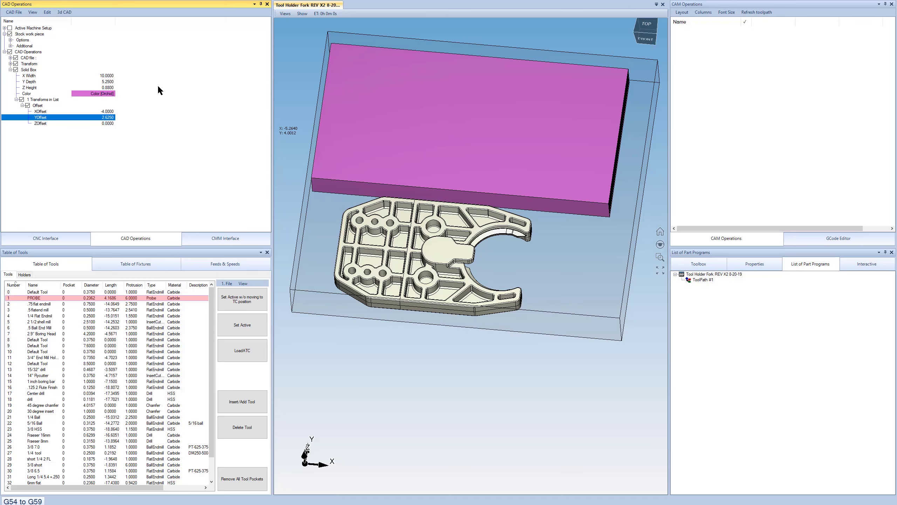
pyautogui.click(110, 119)
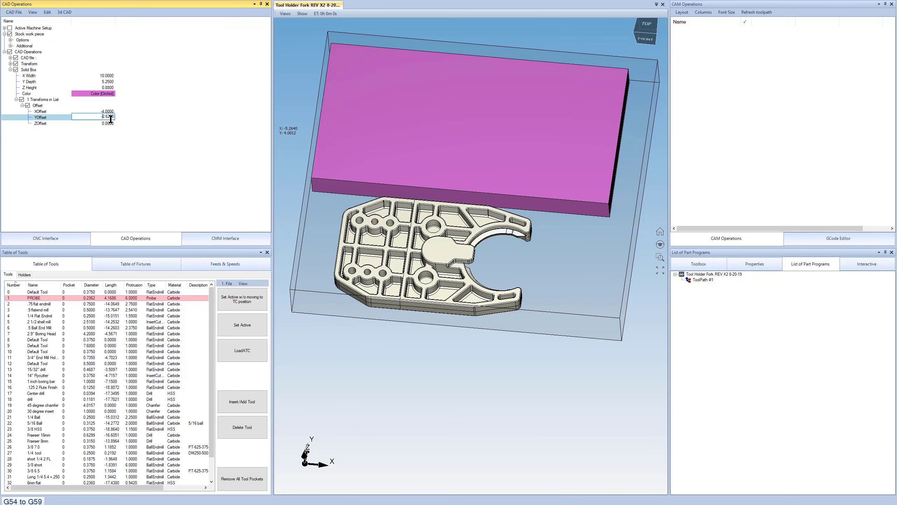
pyautogui.press('Return')
# Step: Set the solid box's Z offset to 0.5 so the box encloses the part's full height
pyautogui.click(106, 124)
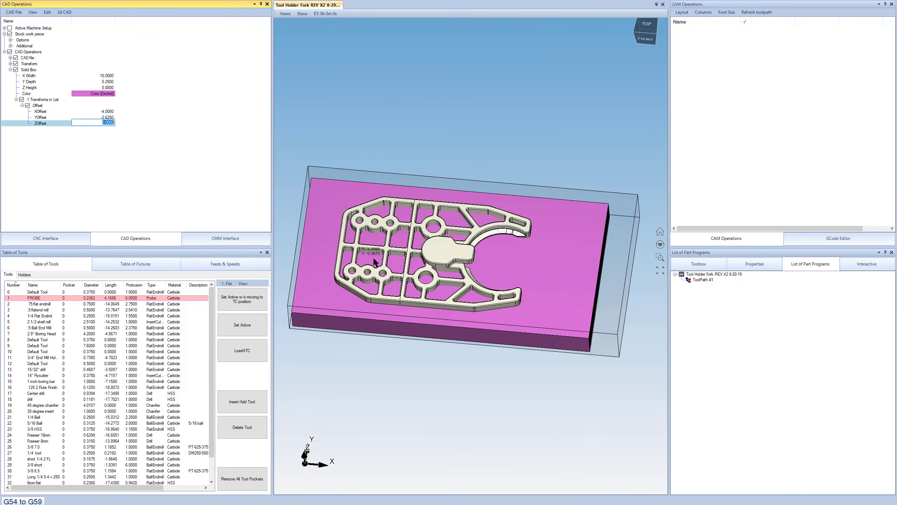
pyautogui.moveTo(373, 259); pyautogui.dragTo(394, 183, button='middle')
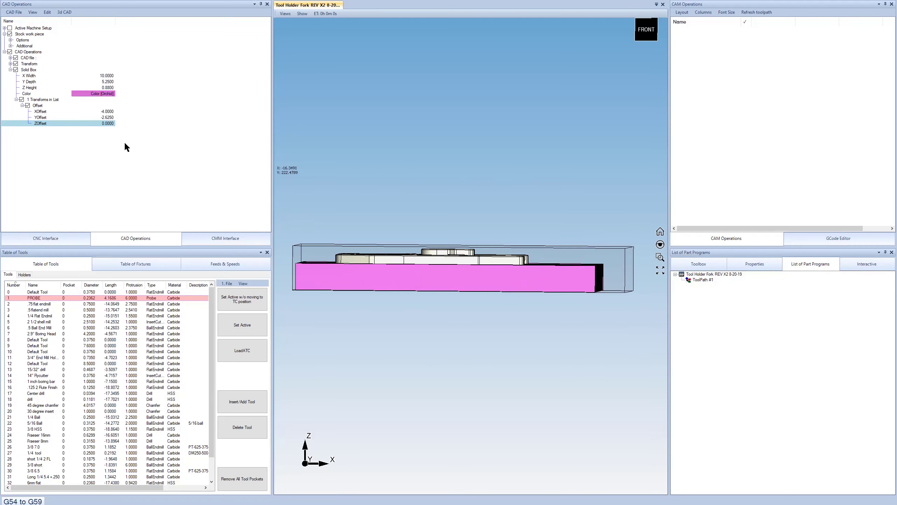
pyautogui.click(107, 124)
pyautogui.press('BackSpace')
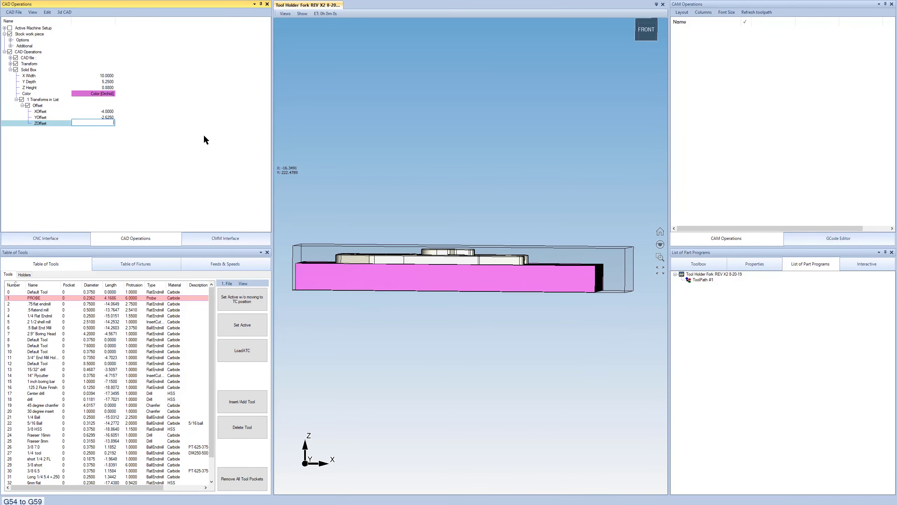
pyautogui.write('.4')
pyautogui.press('Return')
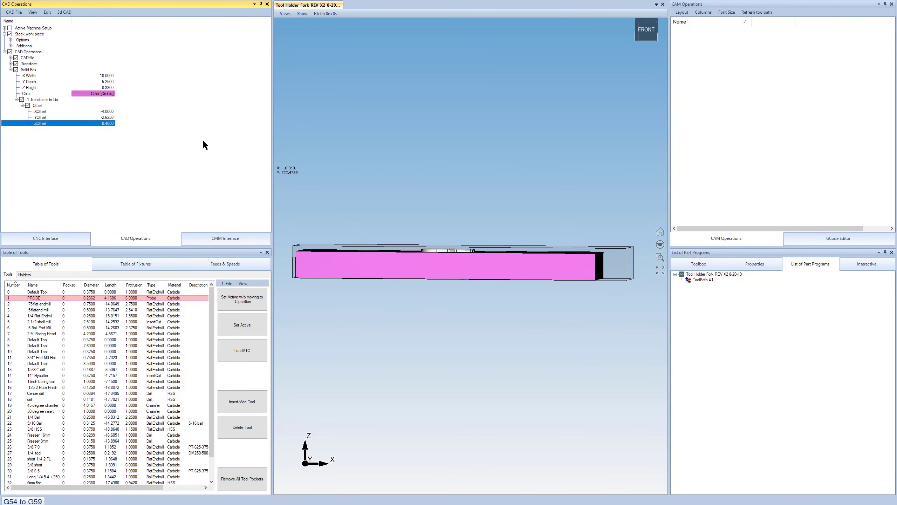
pyautogui.click(114, 123)
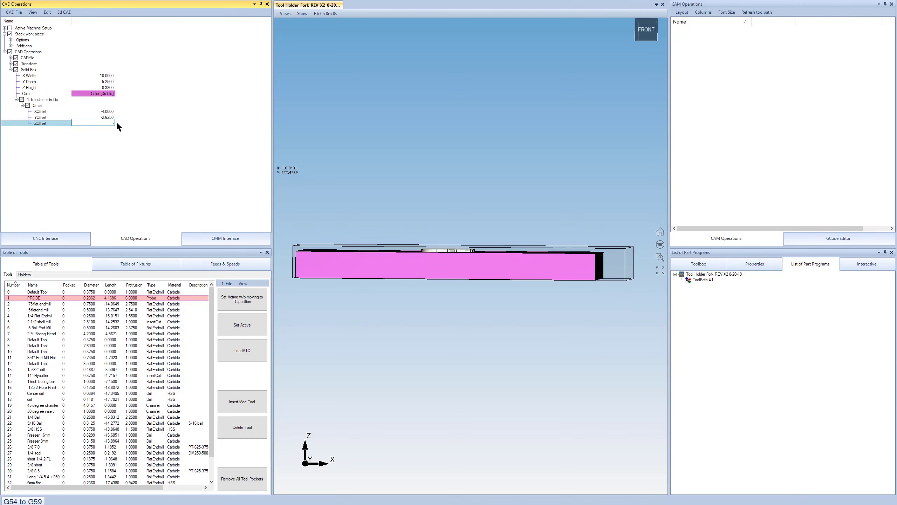
pyautogui.write('.5')
pyautogui.press('Return')
# Step: Set the solid box as the starting stock and switch off the box itself in the CAD operations
pyautogui.moveTo(488, 317); pyautogui.dragTo(395, 297, button='middle')
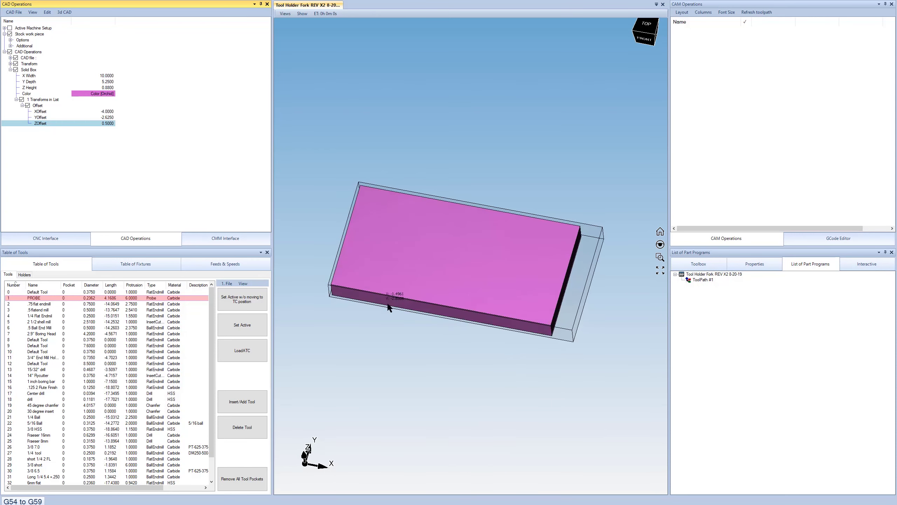
pyautogui.moveTo(438, 274); pyautogui.dragTo(455, 265, button='middle')
pyautogui.scroll(2, 458, 267)
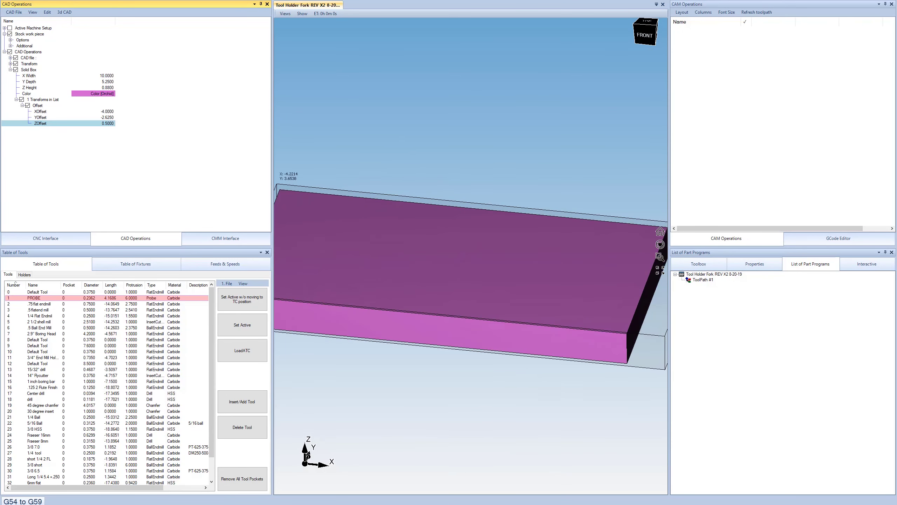
pyautogui.click(30, 71)
pyautogui.rightClick(30, 73)
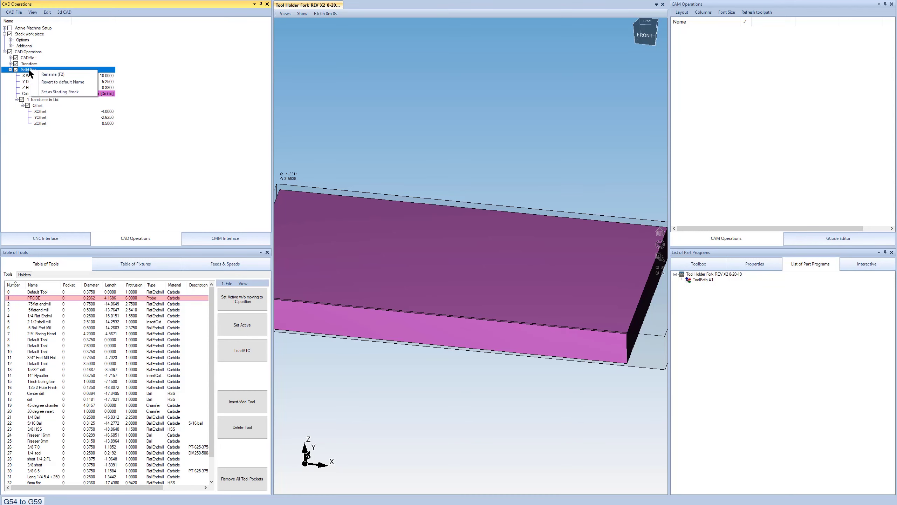
pyautogui.click(56, 92)
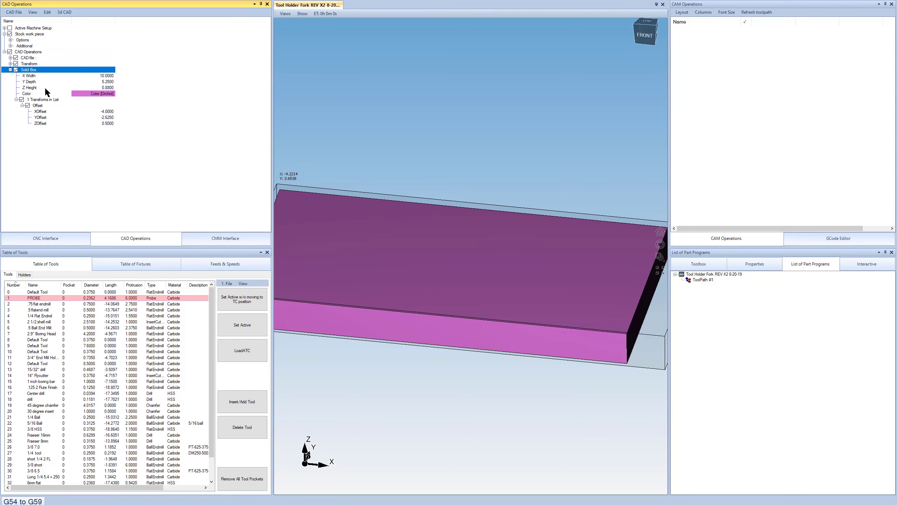
pyautogui.click(15, 70)
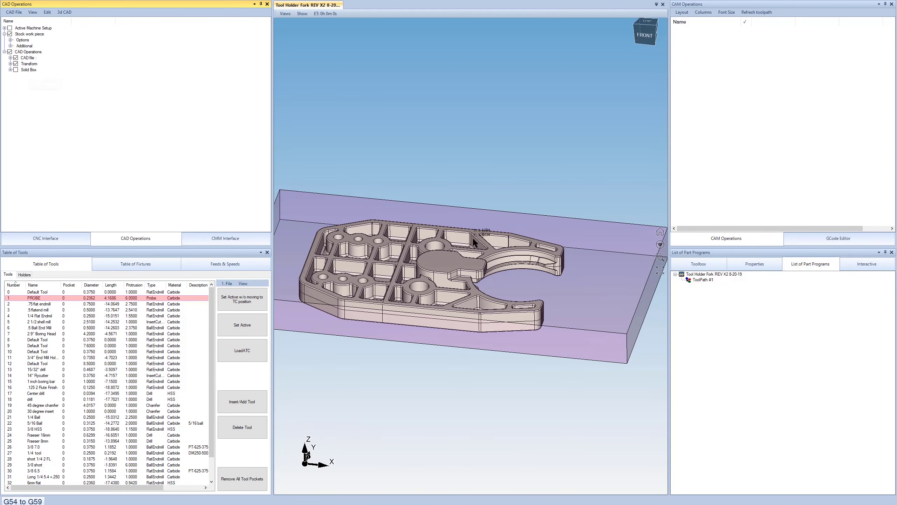
# Step: Hide and redisplay the stock work piece to compare it with the part inside
pyautogui.scroll(-3, 441, 249)
pyautogui.scroll(3, 417, 244)
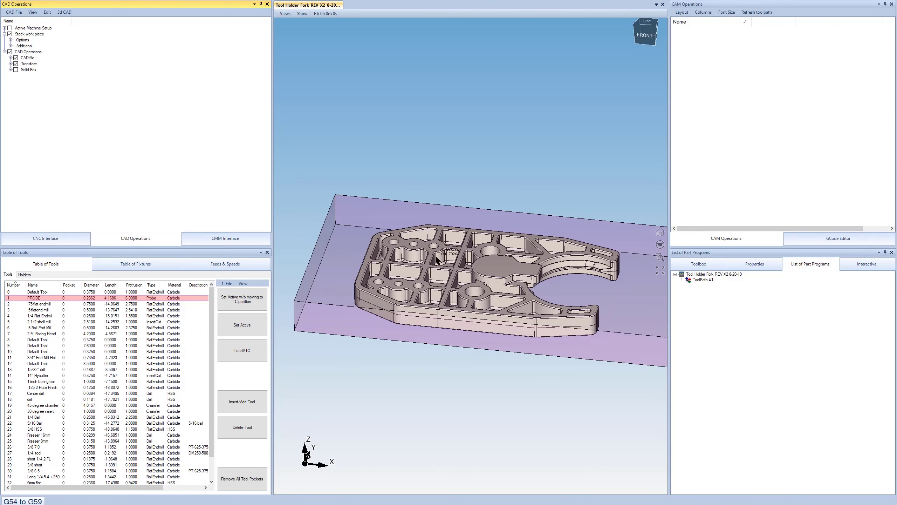
pyautogui.moveTo(439, 255); pyautogui.dragTo(438, 267, button='middle')
pyautogui.click(10, 34)
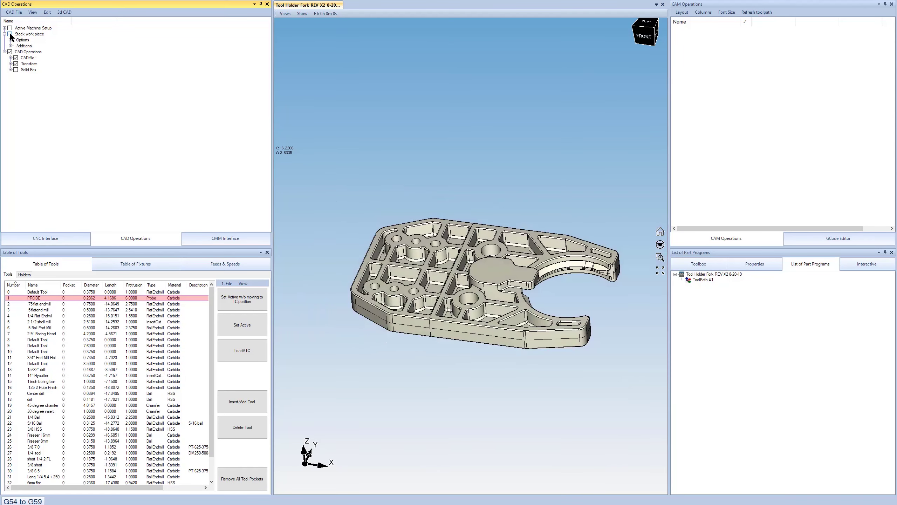
pyautogui.click(10, 34)
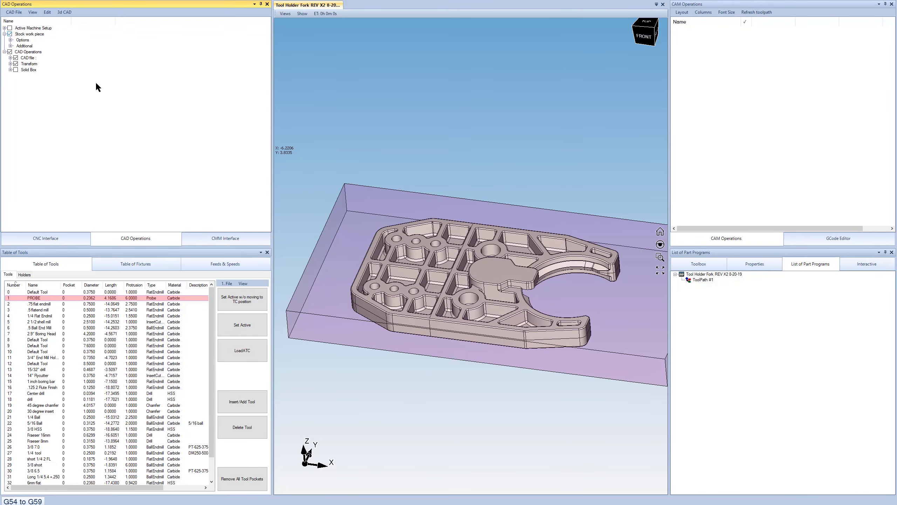
pyautogui.moveTo(530, 282)
pyautogui.mouseDown(button='middle')
pyautogui.moveTo(538, 295)
pyautogui.moveTo(532, 283)
pyautogui.moveTo(555, 242)
pyautogui.moveTo(536, 287)
pyautogui.mouseUp(button='middle')
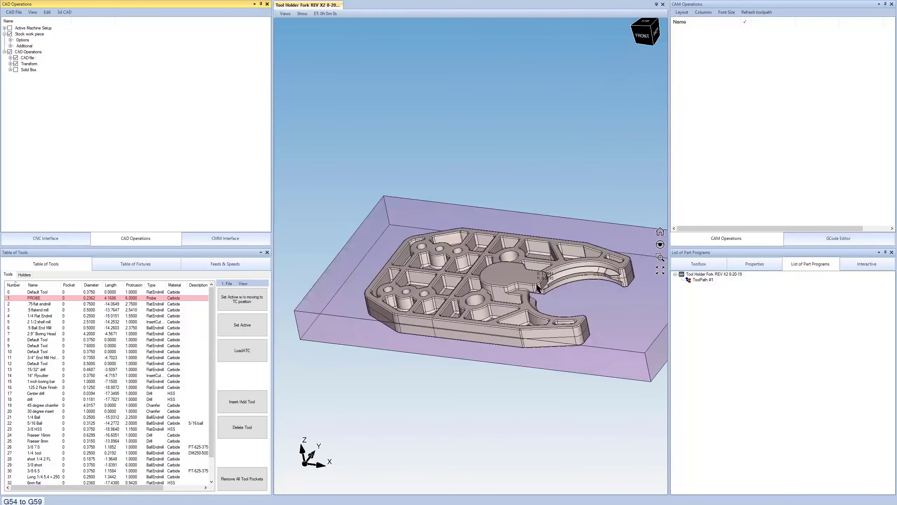
# Step: Narrow the side panels to enlarge the 3D view of the part
pyautogui.moveTo(273, 210); pyautogui.dragTo(142, 210)
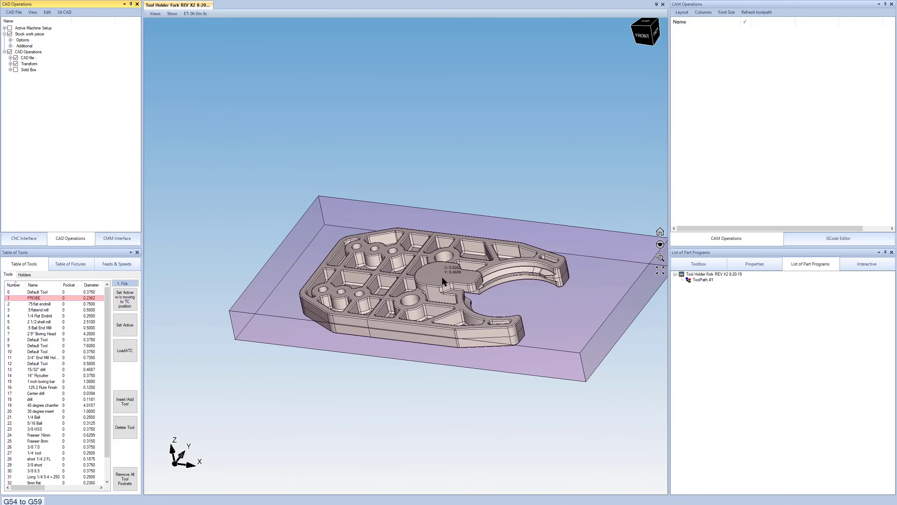
pyautogui.scroll(-2, 439, 277)
pyautogui.scroll(2, 439, 276)
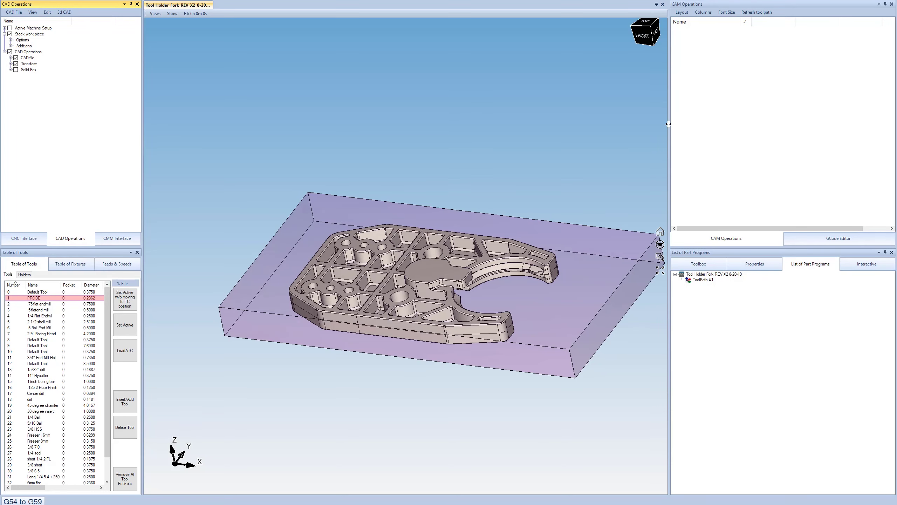
pyautogui.moveTo(669, 124); pyautogui.dragTo(687, 124)
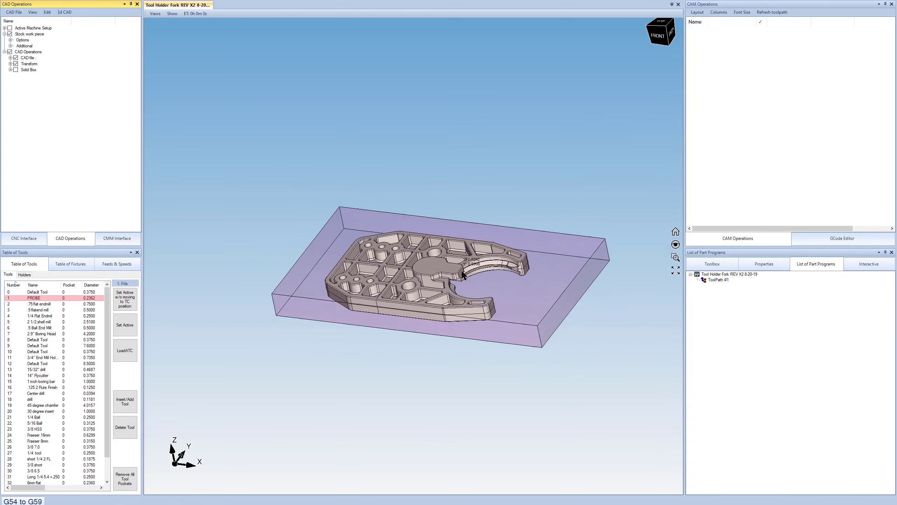
# Step: Add a 2D Profile operation from the 3d CAD instructions using tool 23 (3/8 HSS), and expand its parameters
pyautogui.scroll(-2, 392, 249)
pyautogui.scroll(3, 395, 251)
pyautogui.moveTo(395, 252); pyautogui.dragTo(391, 271, button='middle')
pyautogui.click(713, 264)
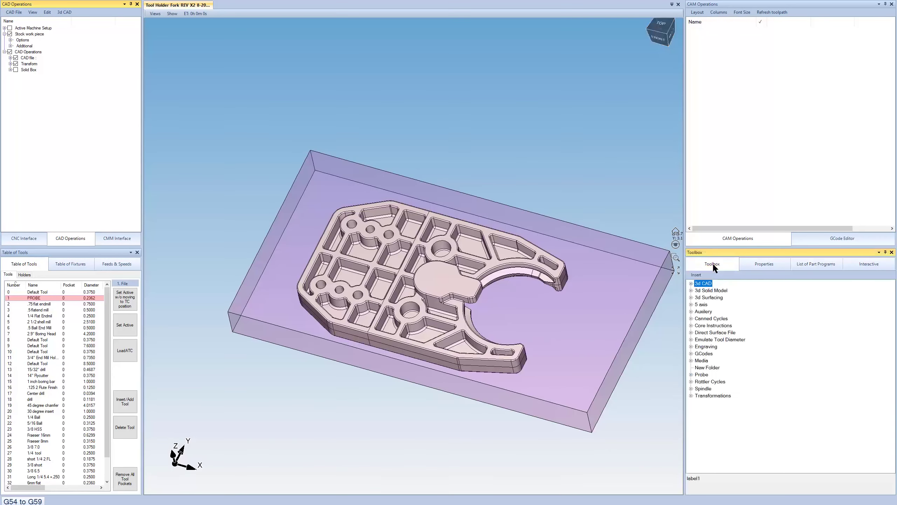
pyautogui.click(690, 283)
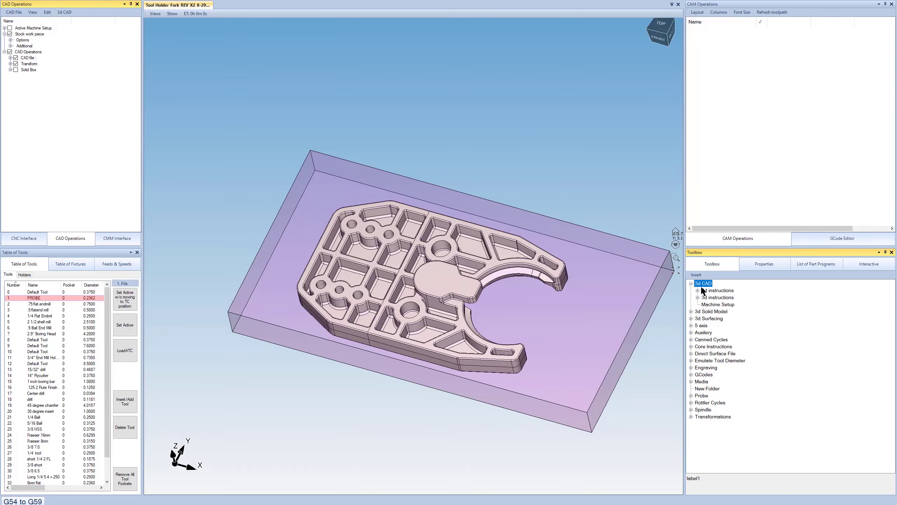
pyautogui.click(698, 290)
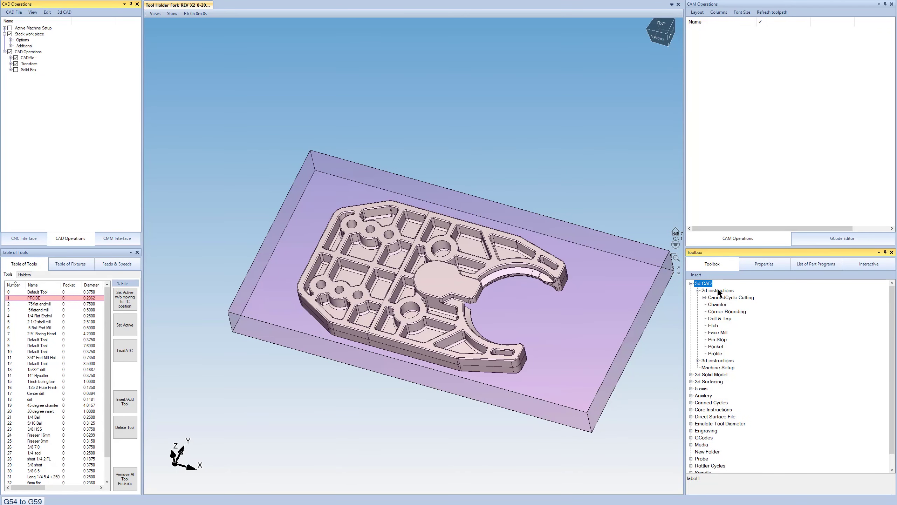
pyautogui.doubleClick(716, 353)
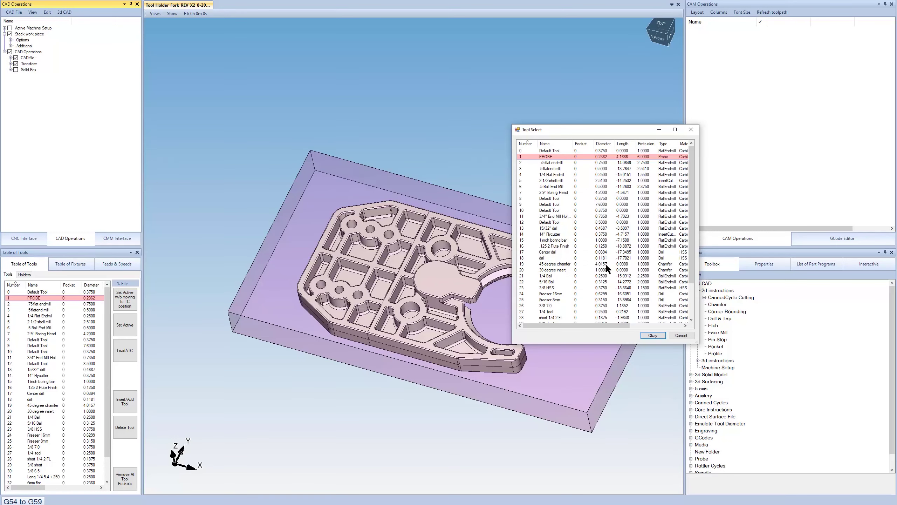
pyautogui.scroll(-3, 606, 265)
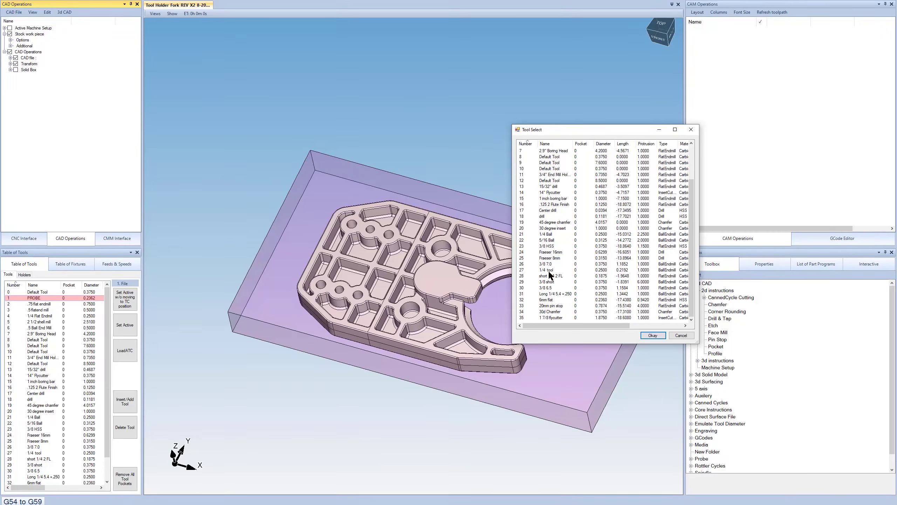
pyautogui.click(549, 247)
pyautogui.doubleClick(548, 248)
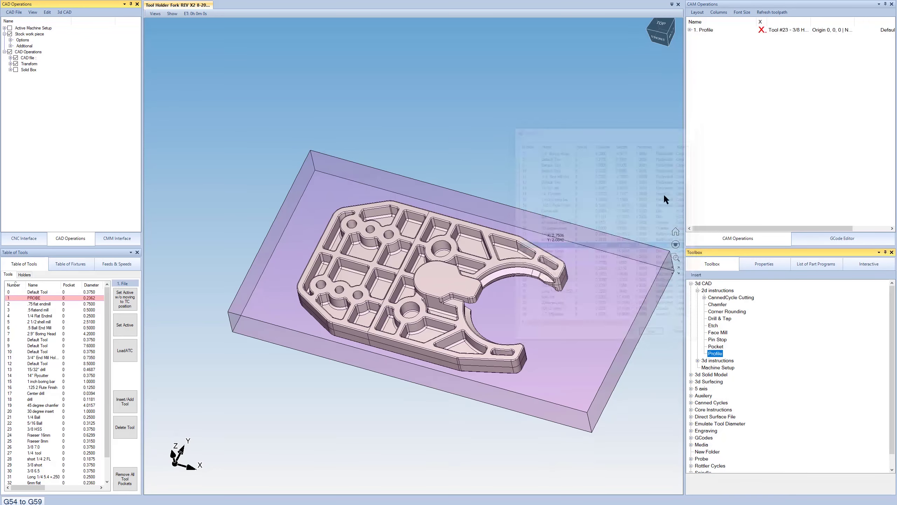
pyautogui.click(690, 30)
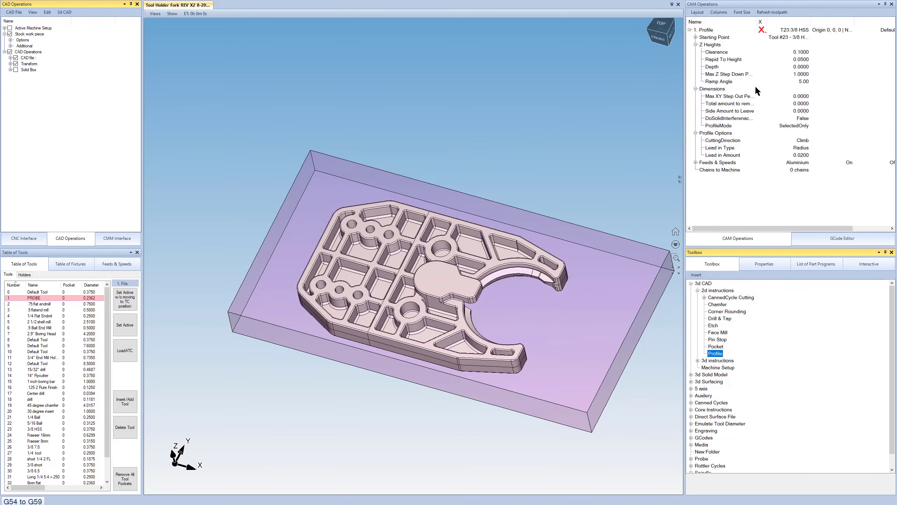
# Step: Examine the fork's top, underside, slot and side faces within the stock for planning the machining
pyautogui.moveTo(436, 286); pyautogui.dragTo(427, 266, button='middle')
pyautogui.moveTo(362, 279); pyautogui.dragTo(410, 283, button='middle')
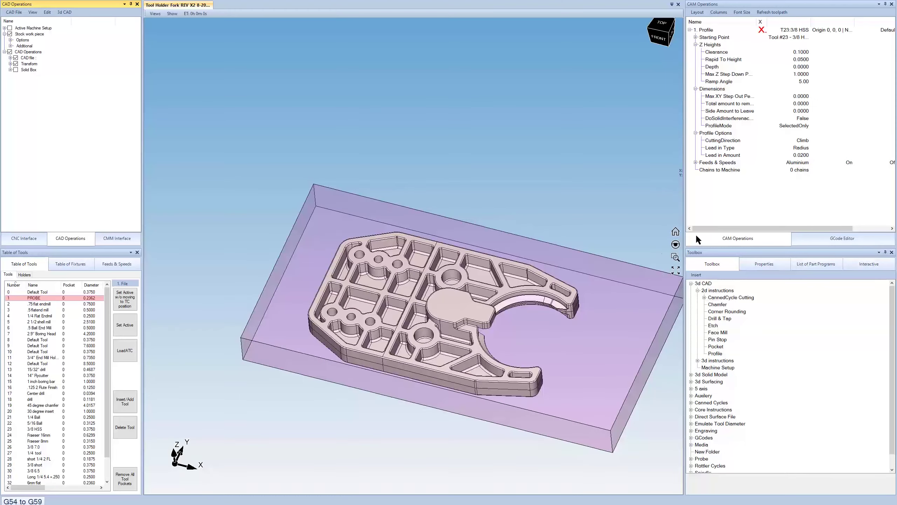
pyautogui.moveTo(448, 318); pyautogui.dragTo(474, 293, button='middle')
pyautogui.scroll(5, 483, 282)
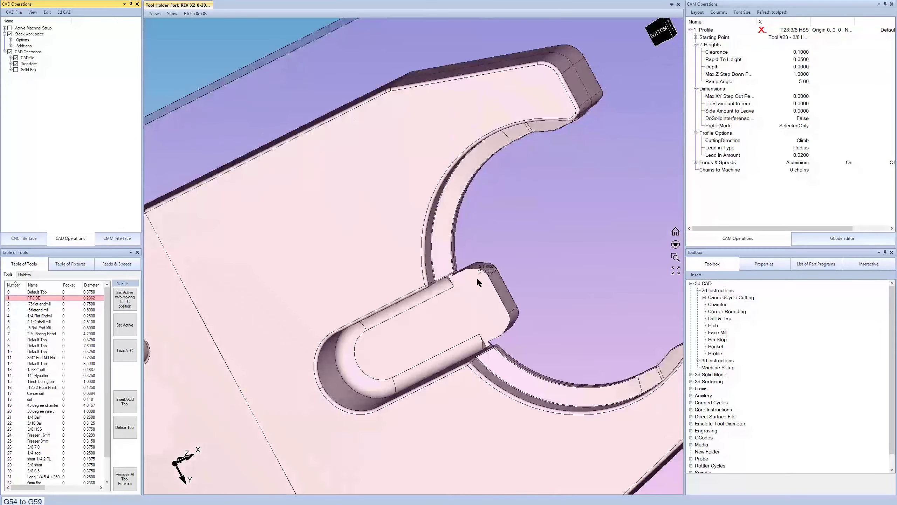
pyautogui.scroll(-8, 495, 277)
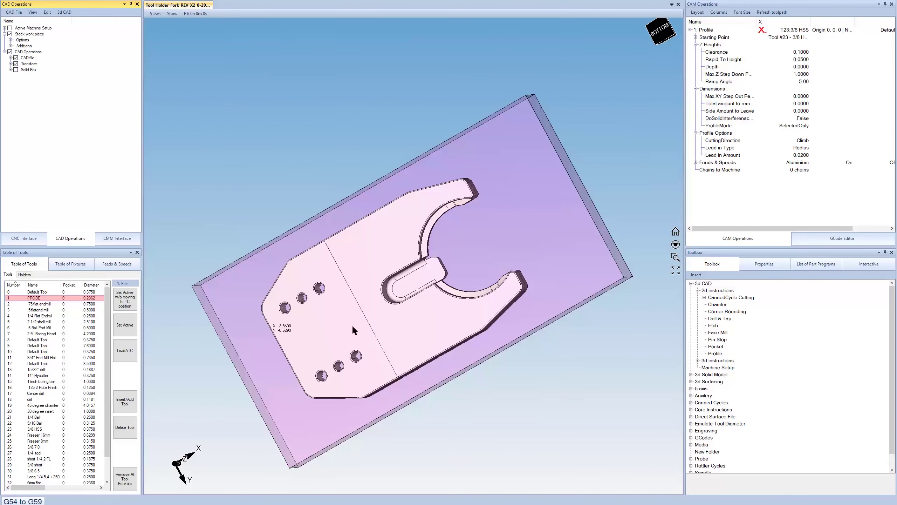
pyautogui.moveTo(352, 325); pyautogui.dragTo(328, 249, button='middle')
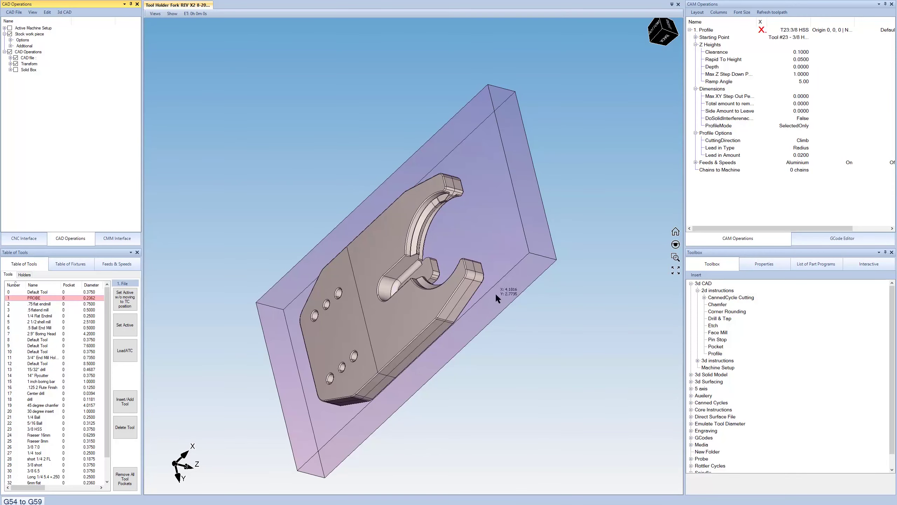
pyautogui.scroll(3, 428, 255)
pyautogui.scroll(-5, 428, 255)
pyautogui.moveTo(487, 275); pyautogui.dragTo(401, 268, button='middle')
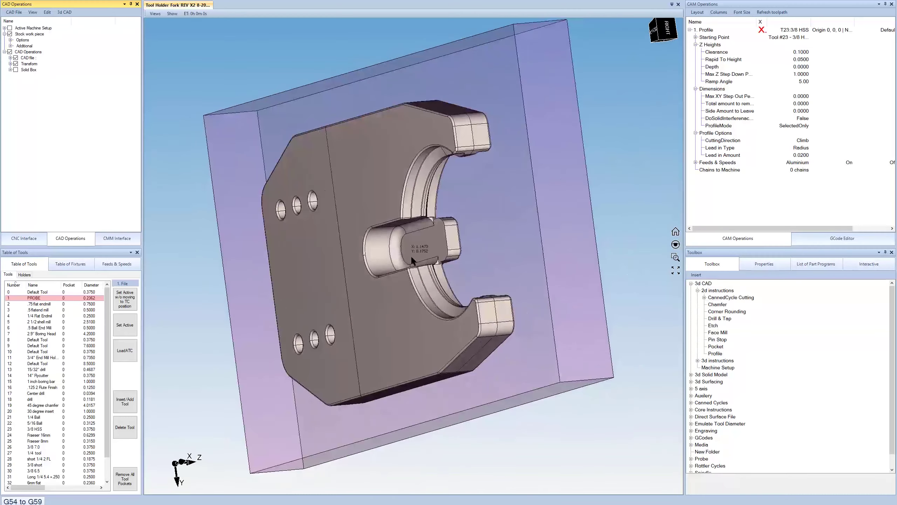
pyautogui.scroll(-3, 329, 286)
pyautogui.moveTo(329, 286); pyautogui.dragTo(470, 236, button='middle')
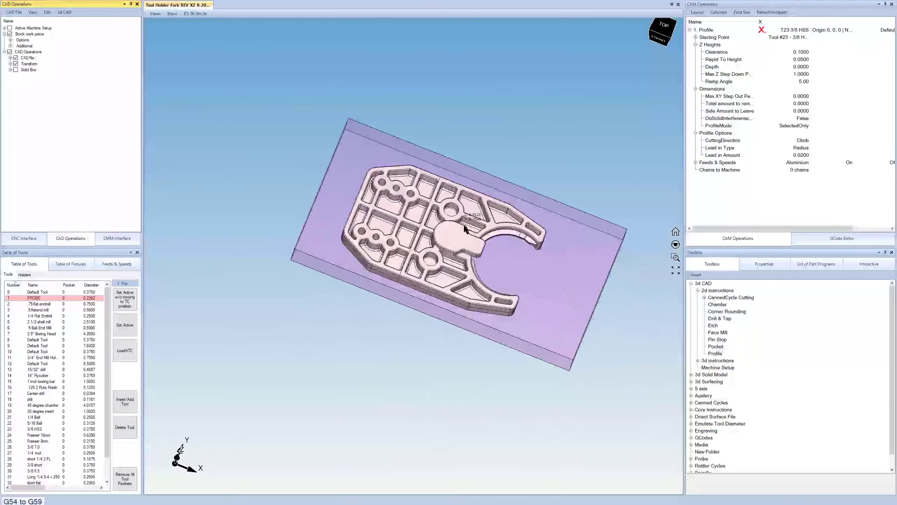
# Step: Create a new 2D sketch on the working plane at origin 0, 0, 0 and select it for editing
pyautogui.scroll(3, 470, 236)
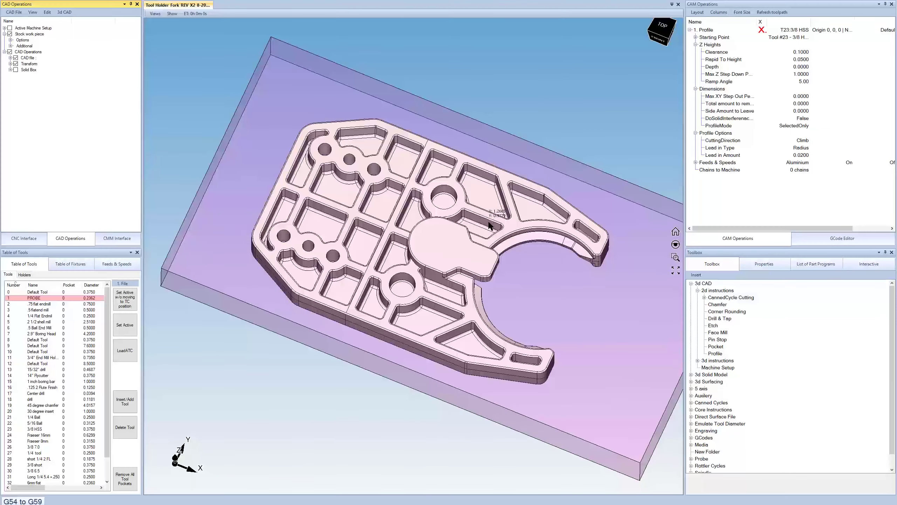
pyautogui.click(62, 13)
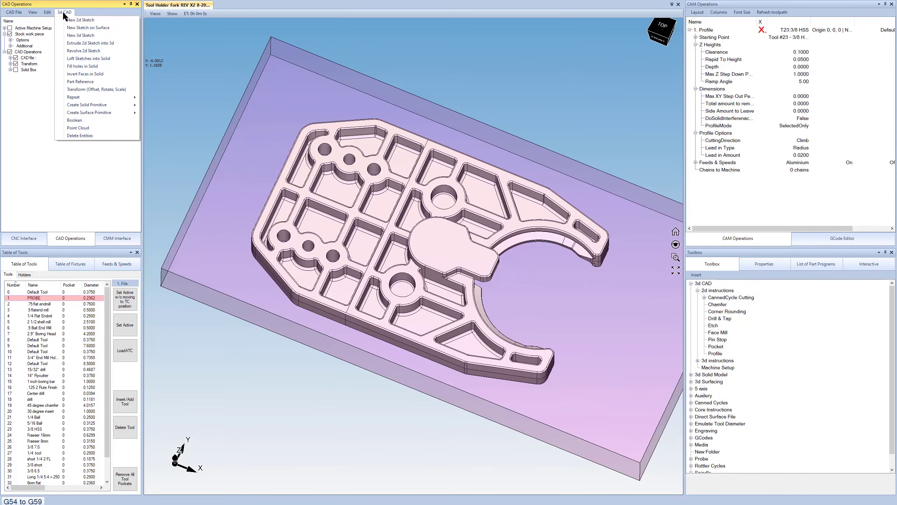
pyautogui.click(76, 22)
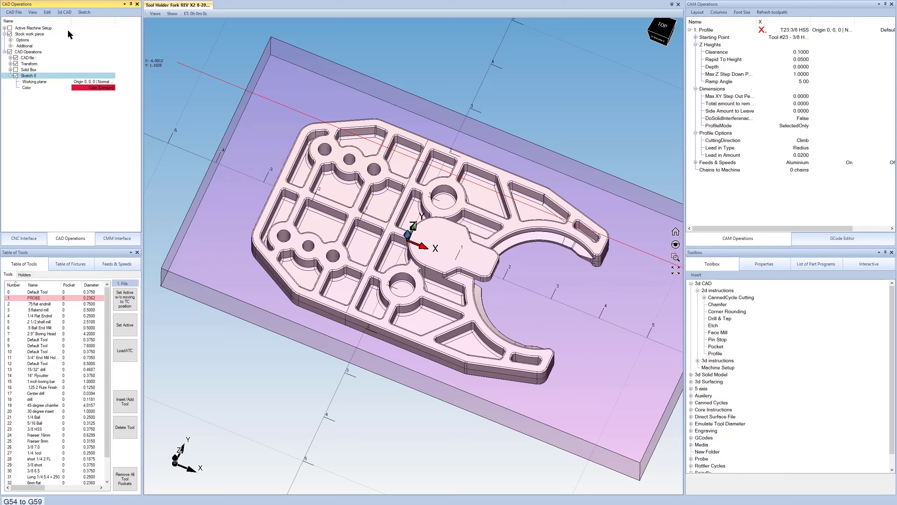
pyautogui.click(28, 77)
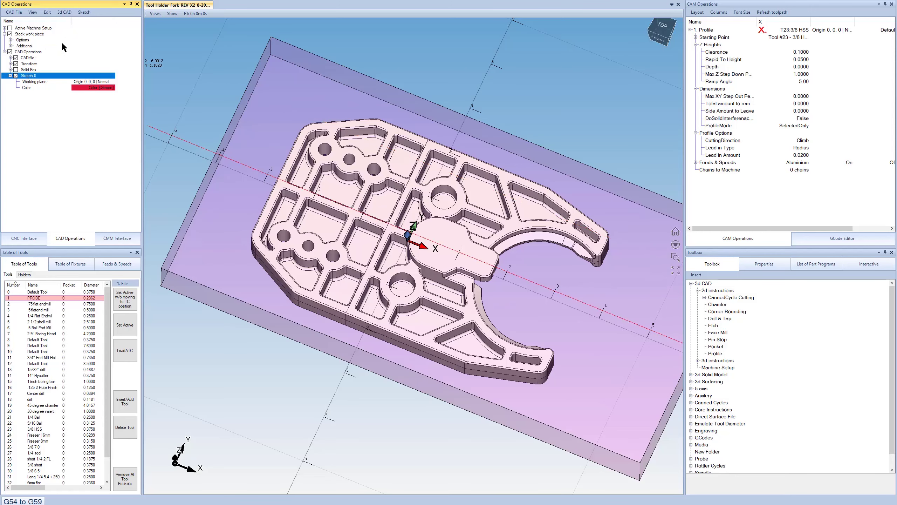
# Step: Project the fork solid's silhouette onto the sketch plane, with the stock work piece hidden
pyautogui.click(86, 14)
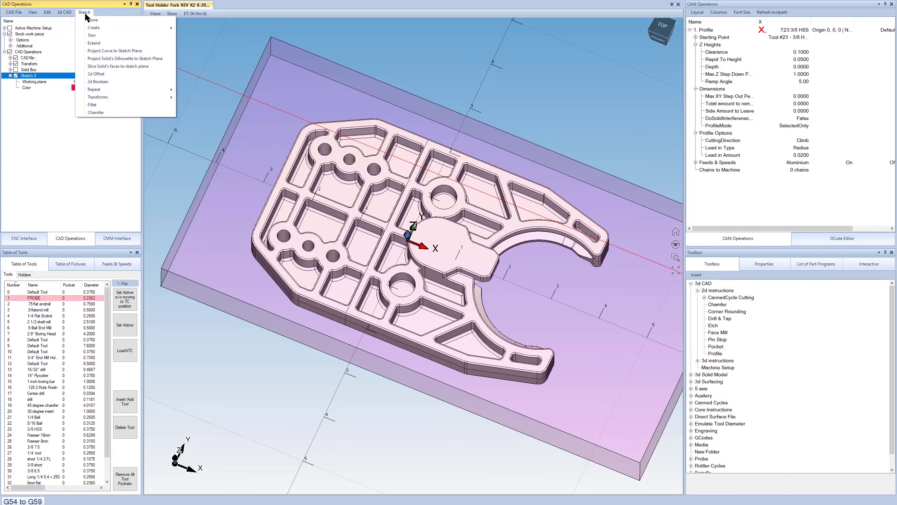
pyautogui.click(124, 58)
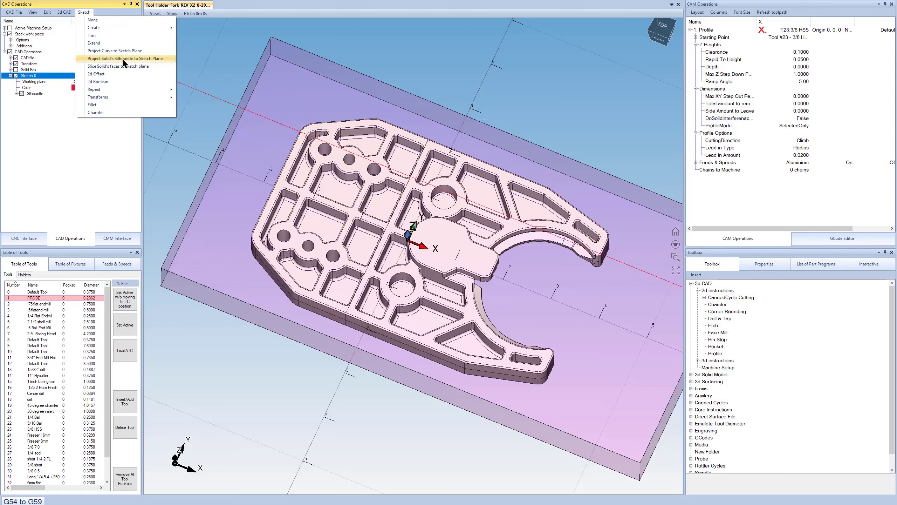
pyautogui.click(16, 93)
pyautogui.click(107, 112)
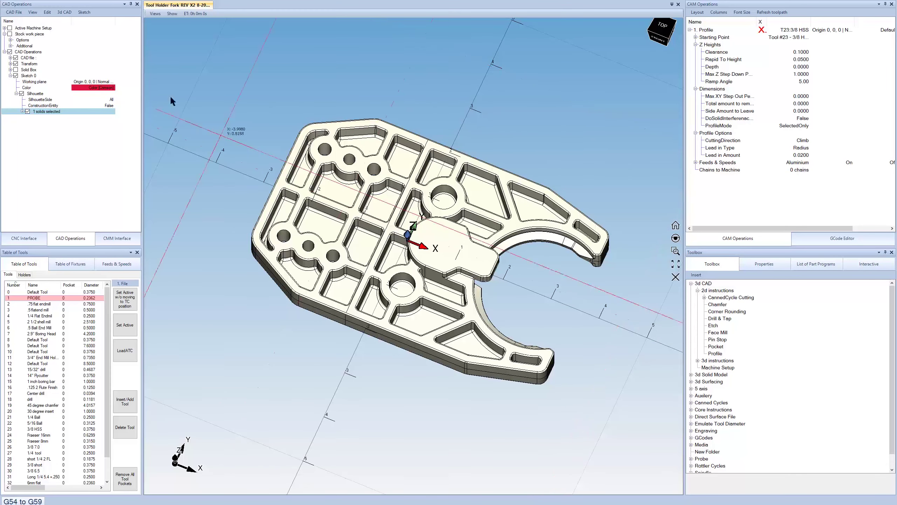
pyautogui.click(30, 76)
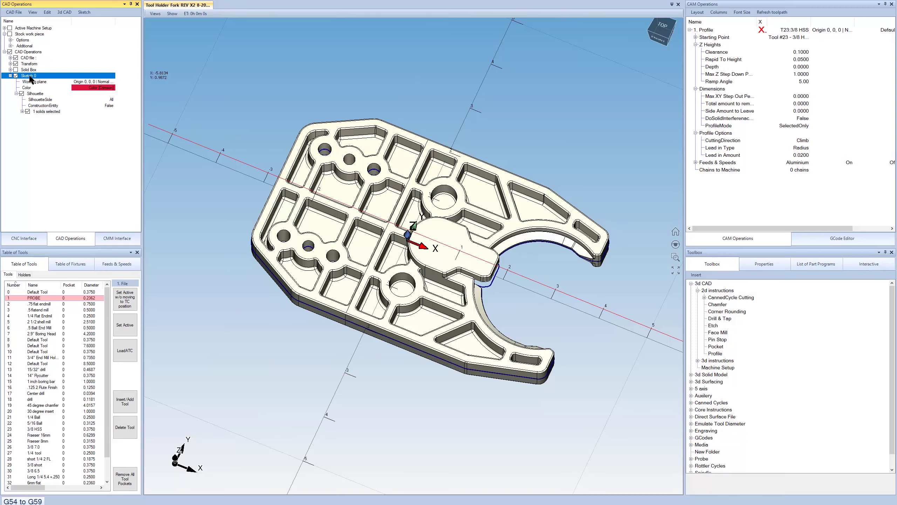
# Step: Set the imported CAD file's translucency to 80 and reselect the sketch to show the silhouette through the fork
pyautogui.moveTo(470, 248); pyautogui.dragTo(487, 283, button='middle')
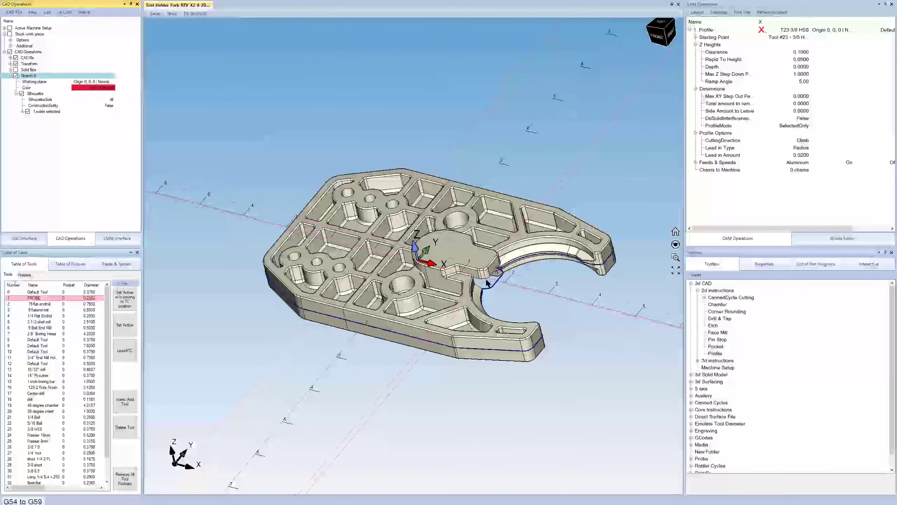
pyautogui.scroll(3, 487, 283)
pyautogui.click(11, 57)
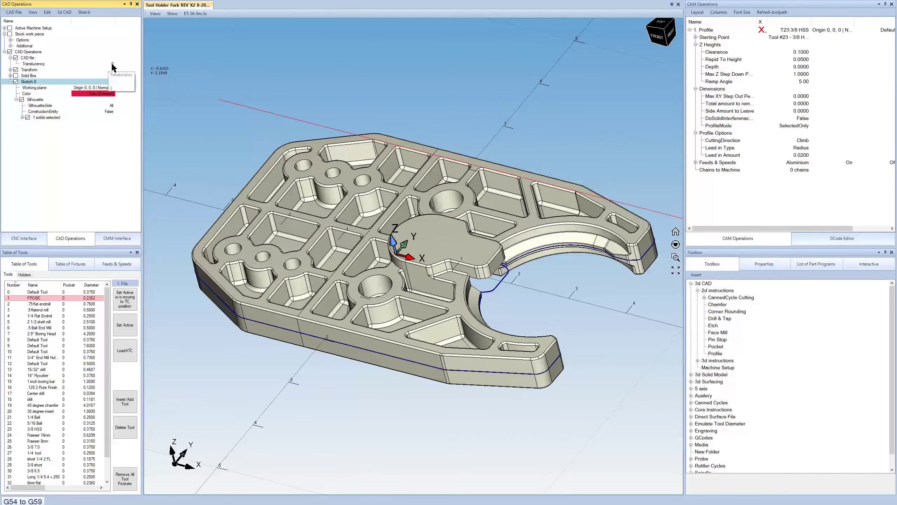
pyautogui.click(112, 64)
pyautogui.write('8')
pyautogui.press('Return')
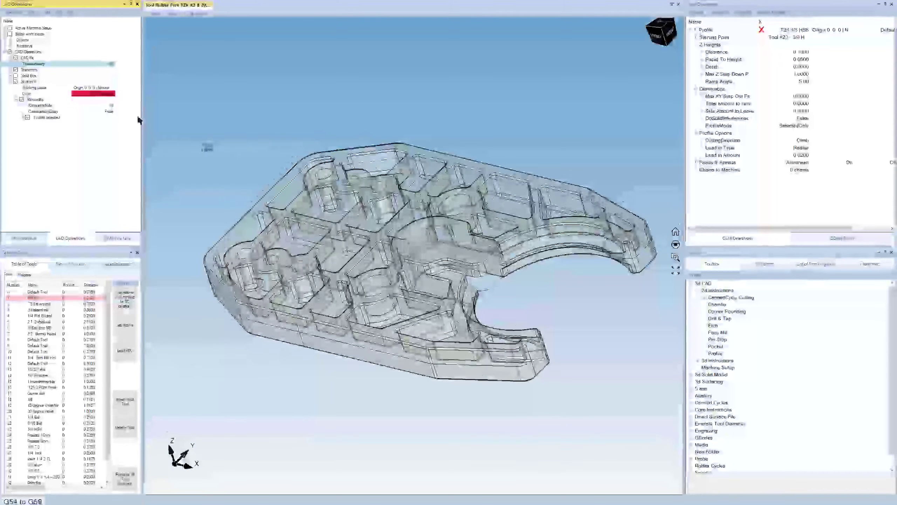
pyautogui.click(28, 81)
pyautogui.moveTo(443, 352); pyautogui.dragTo(357, 246, button='middle')
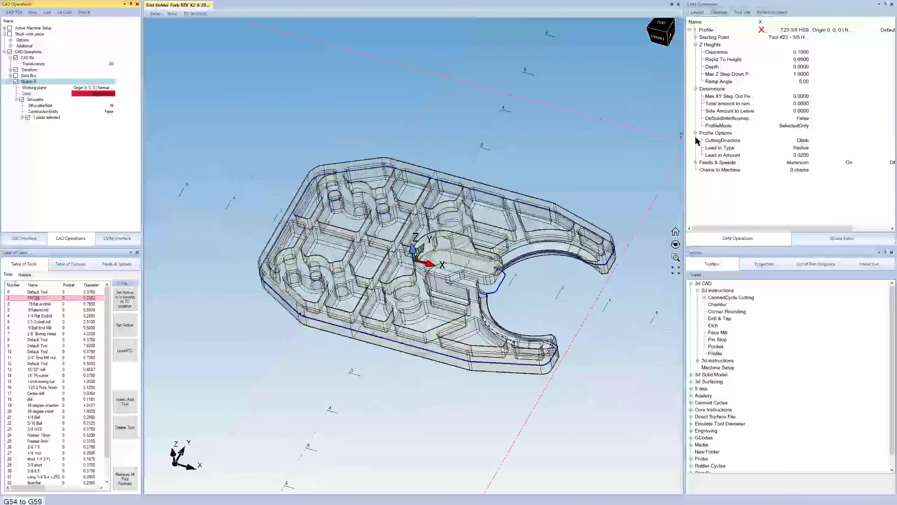
# Step: Add the fork's outer silhouette as the chain to machine in the Profile operation
pyautogui.click(707, 30)
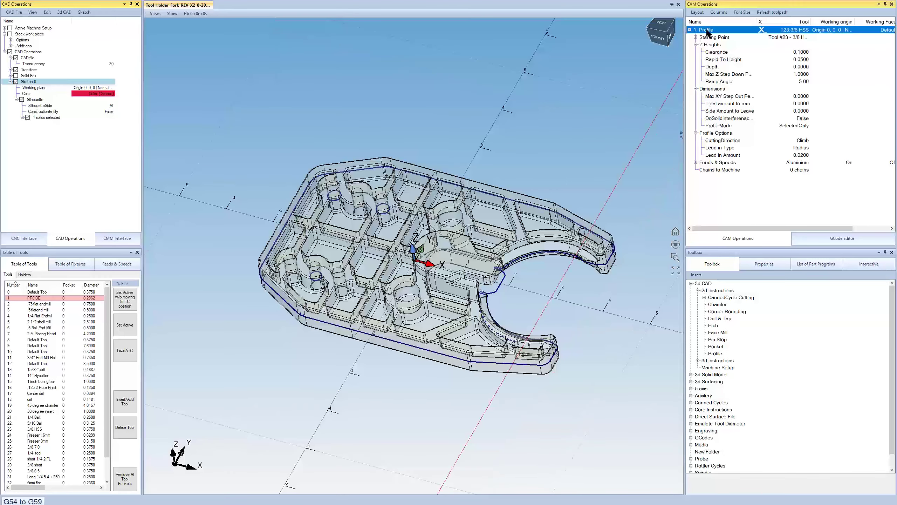
pyautogui.click(800, 171)
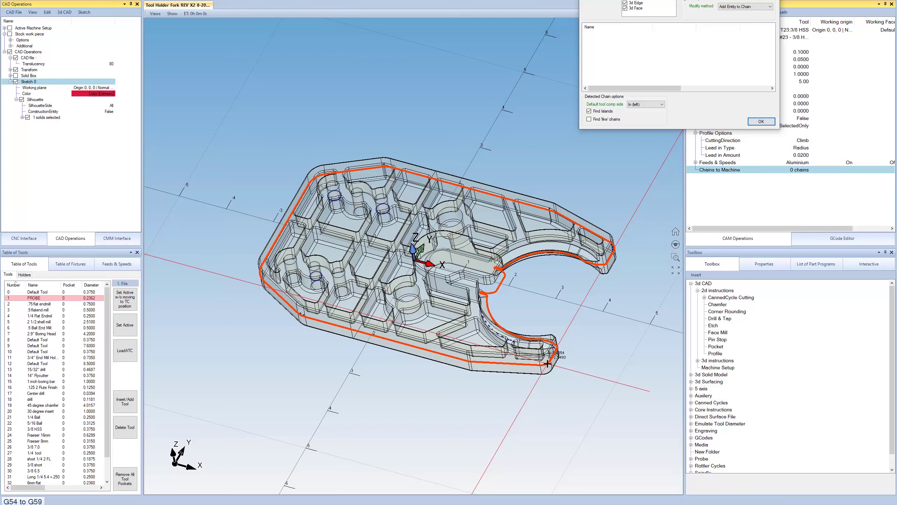
pyautogui.click(547, 363)
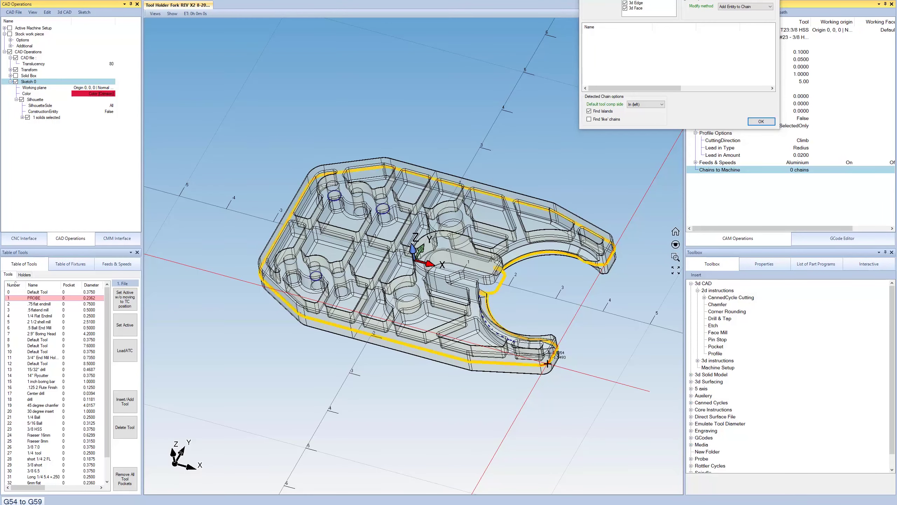
pyautogui.click(762, 122)
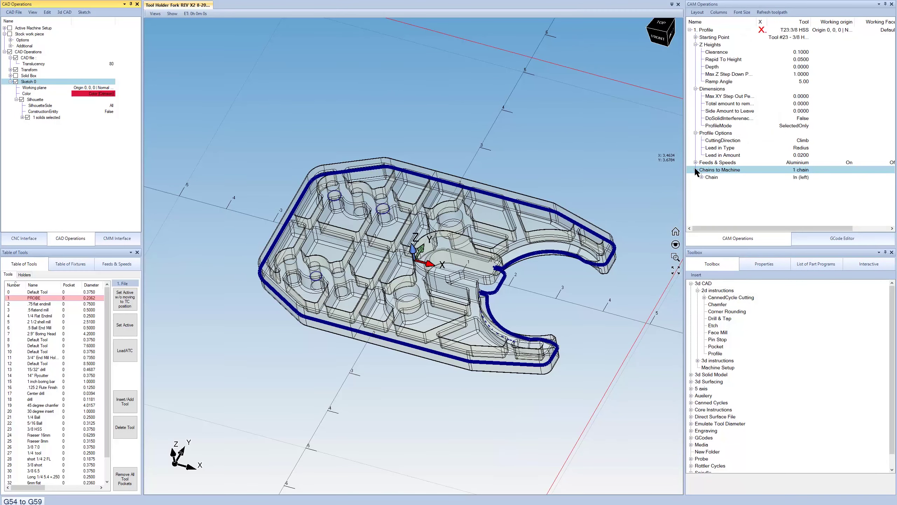
# Step: Set the profile chain's tool compensation side to Out (right)
pyautogui.click(800, 178)
pyautogui.click(800, 178)
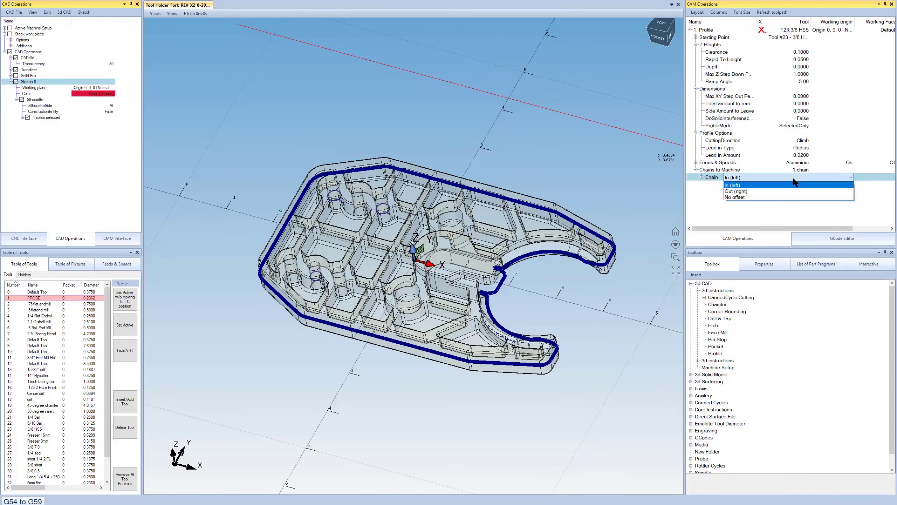
pyautogui.click(783, 195)
pyautogui.click(780, 201)
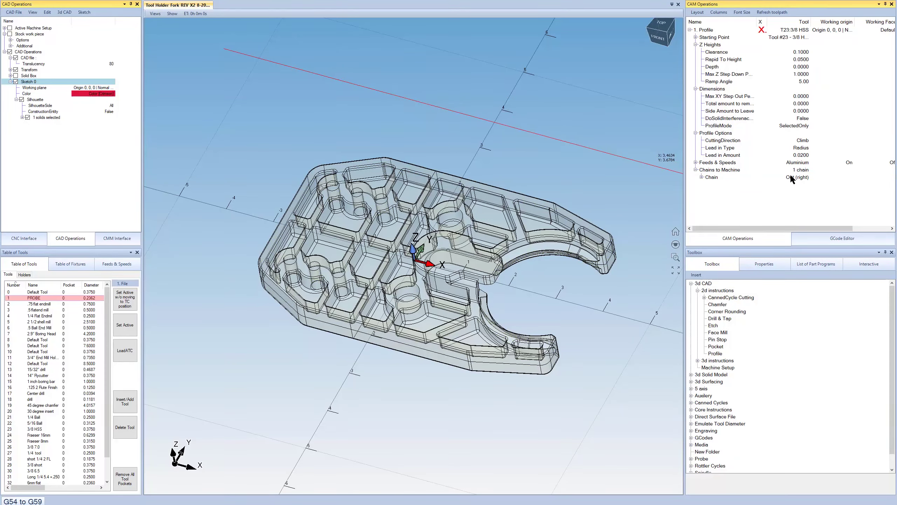
pyautogui.scroll(2, 444, 258)
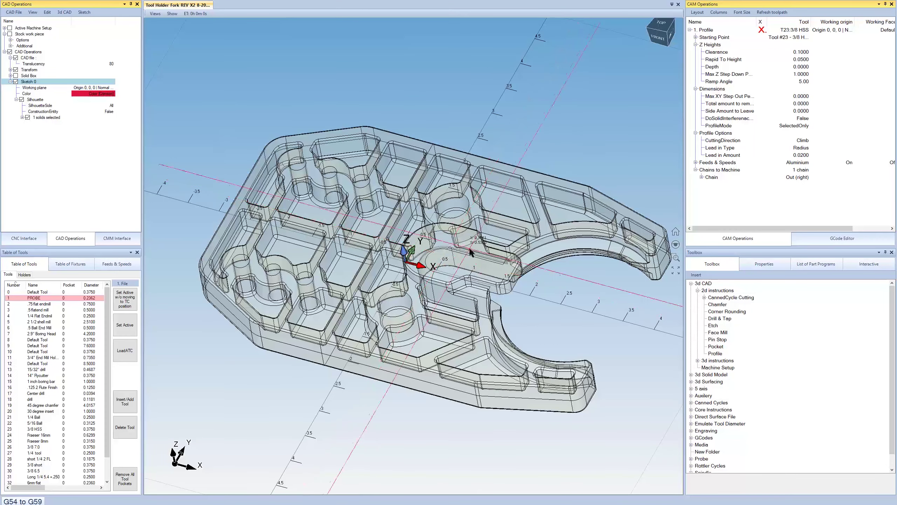